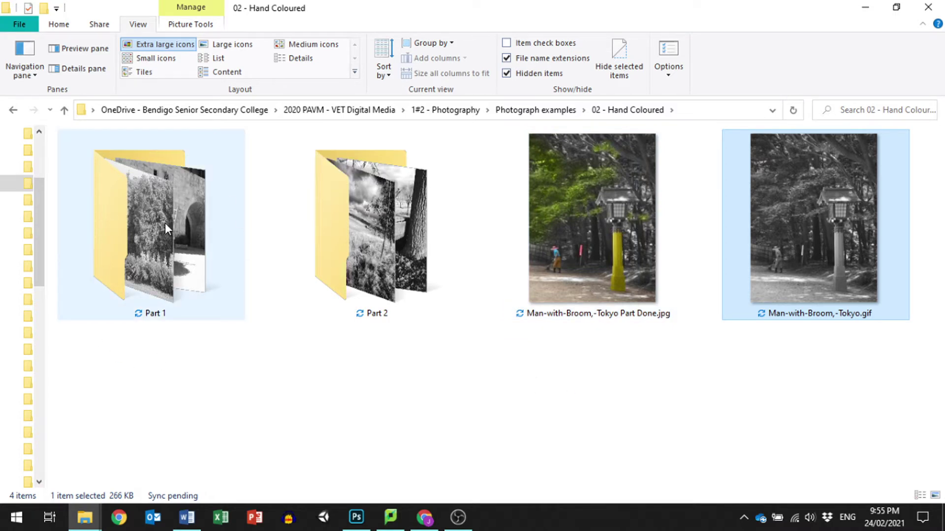
# Open the Part 2 folder and show its photographs as extra large icons
pyautogui.moveTo(165, 223)
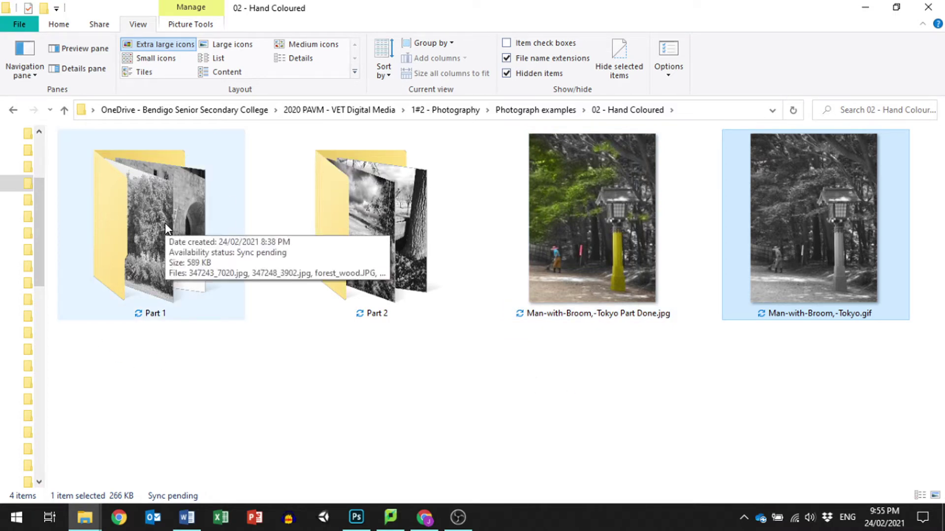
pyautogui.doubleClick(379, 217)
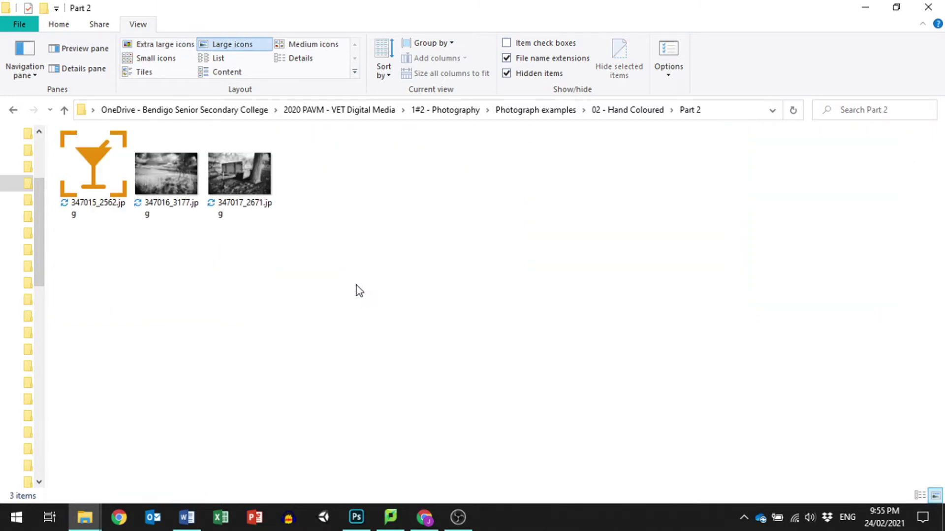
pyautogui.click(163, 46)
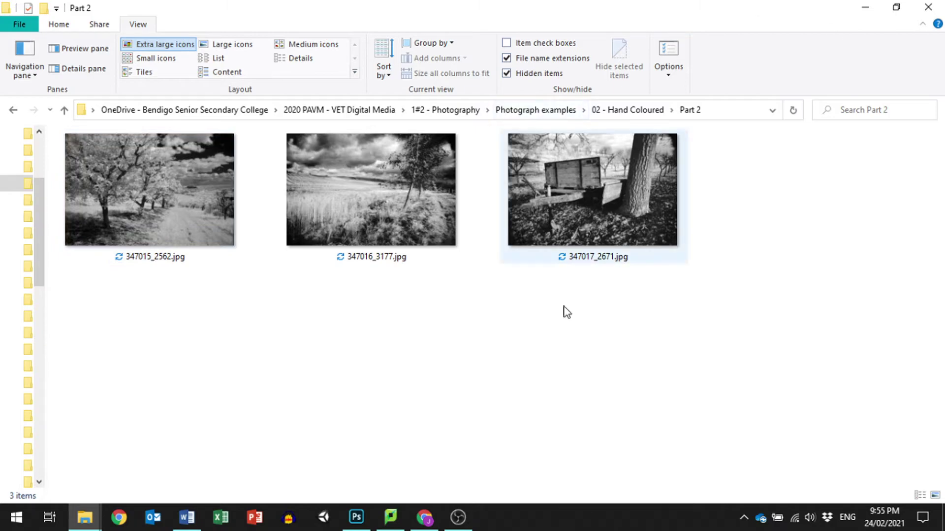
# Switch to Photoshop and duplicate the Background layer of the cart photograph, keeping the name Background copy
pyautogui.click(356, 518)
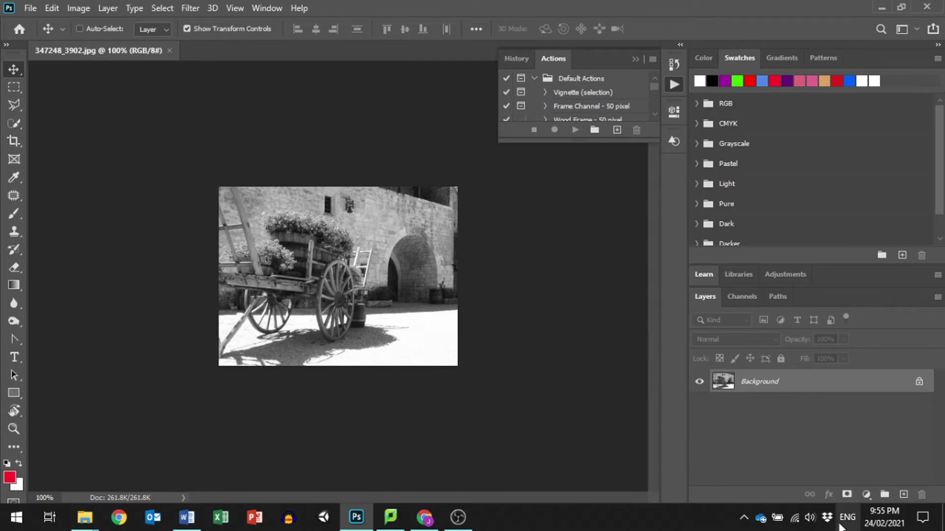
pyautogui.rightClick(737, 383)
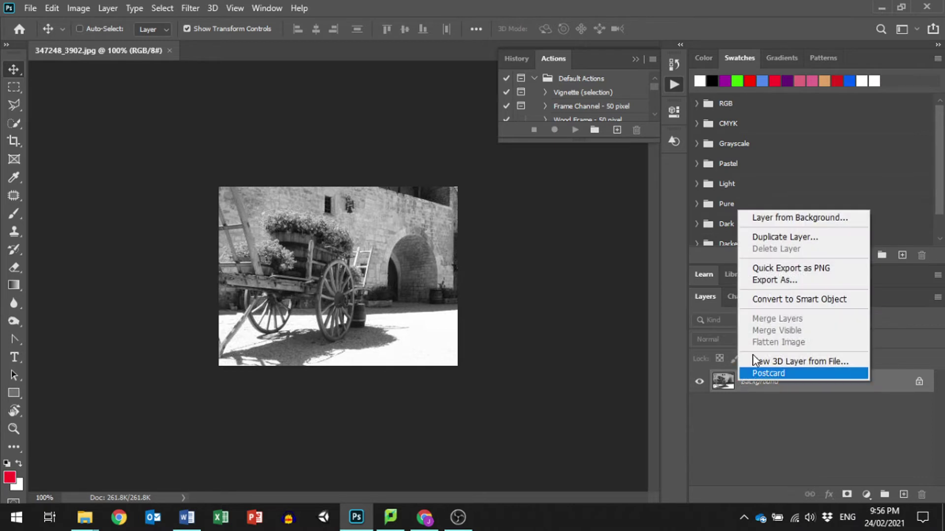
pyautogui.click(757, 237)
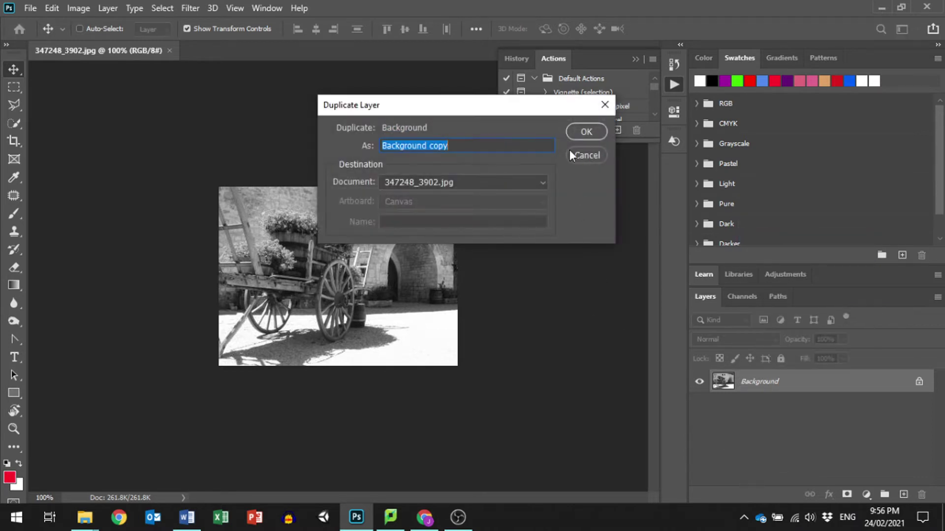
pyautogui.press('Return')
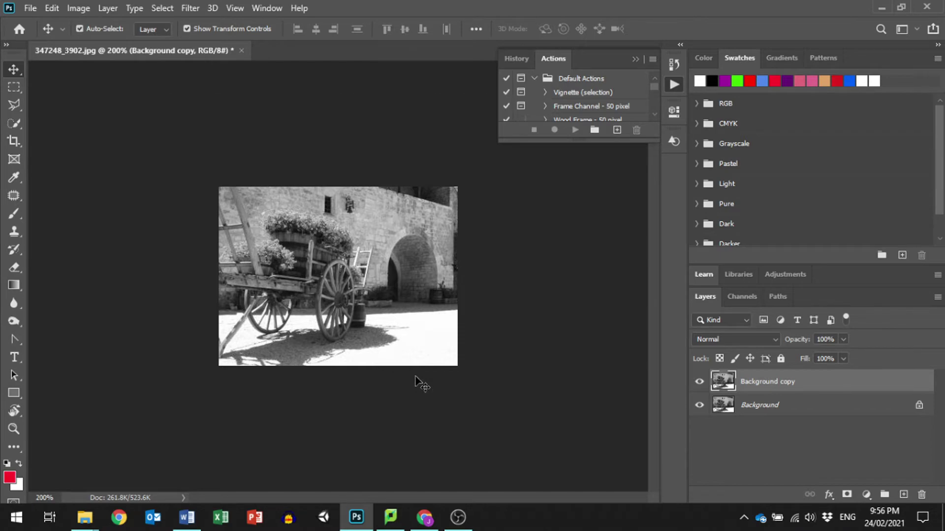
# Activate the Color Replacement Tool and set the foreground colour to yellow #eeff33
pyautogui.hotkey('ctrl', '+')
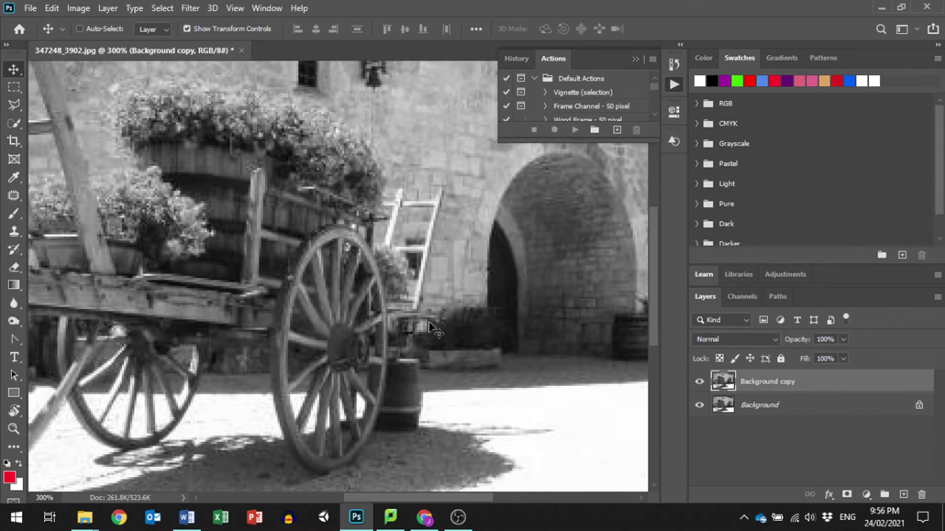
pyautogui.scroll(-3, 431, 327)
pyautogui.hscroll(3, 324, 255)
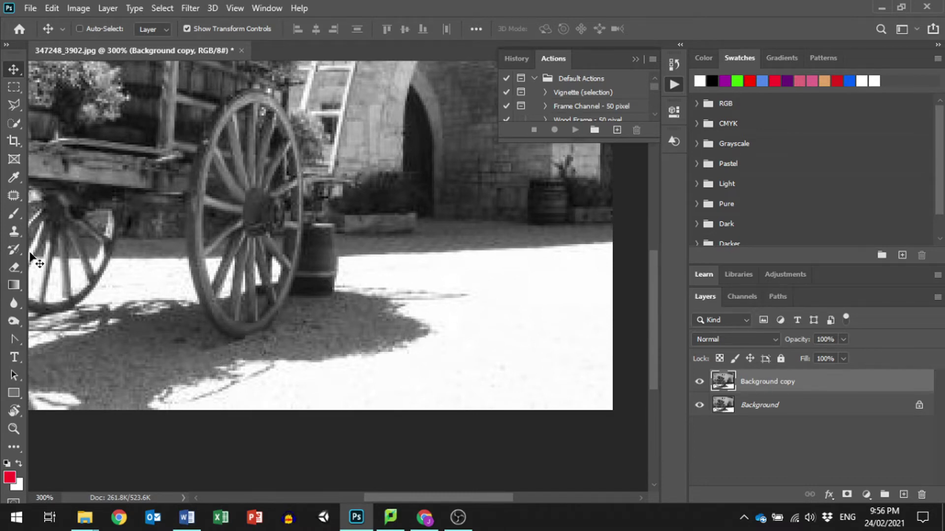
pyautogui.click(12, 215)
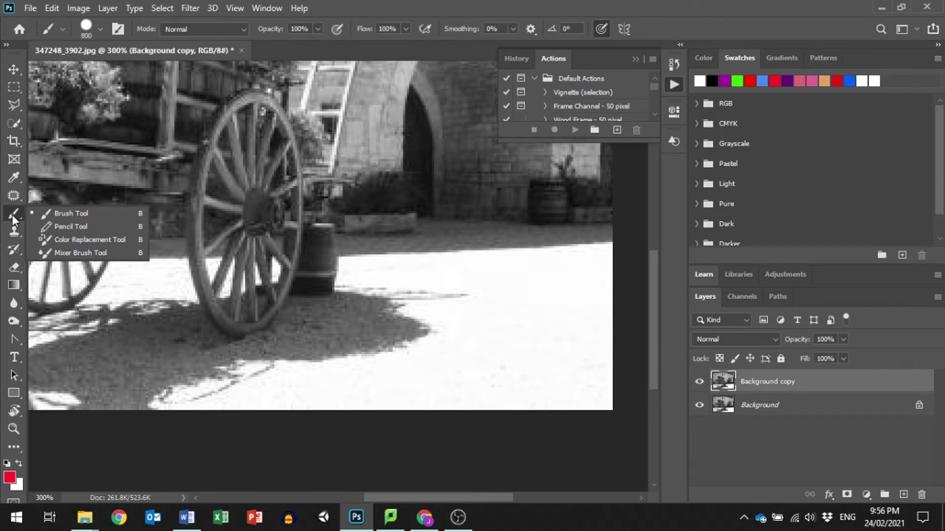
pyautogui.click(84, 239)
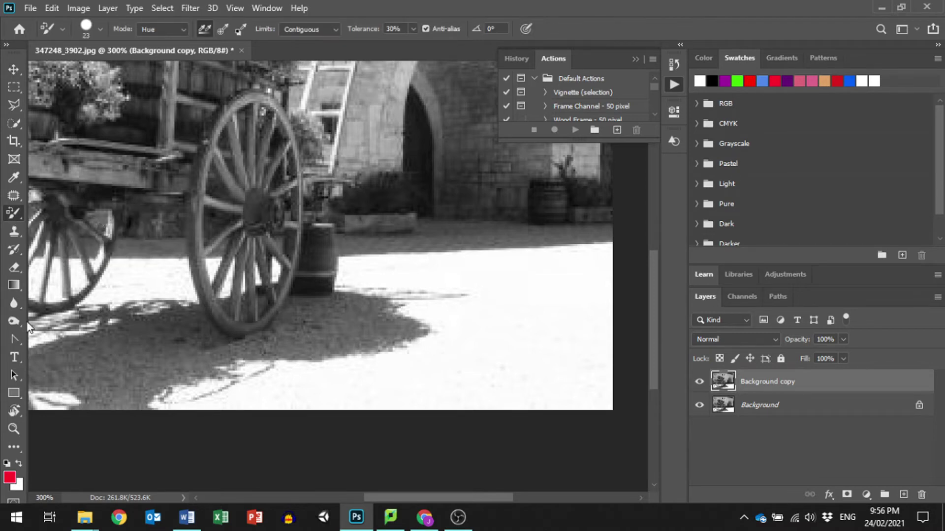
pyautogui.click(9, 478)
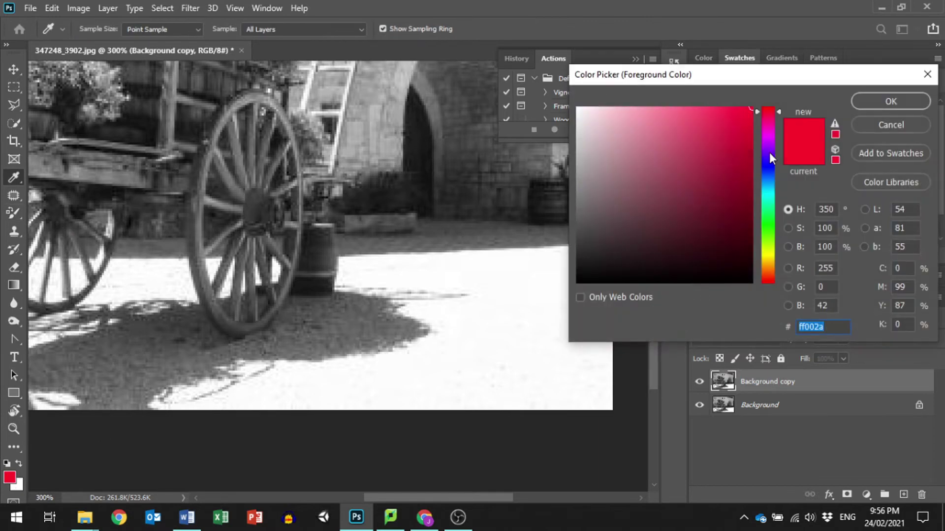
pyautogui.click(769, 251)
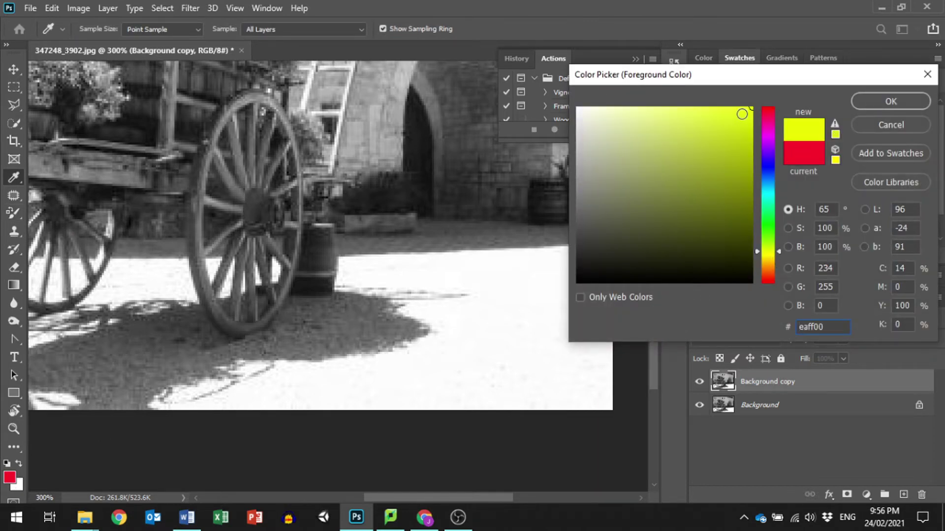
pyautogui.click(717, 106)
pyautogui.click(887, 102)
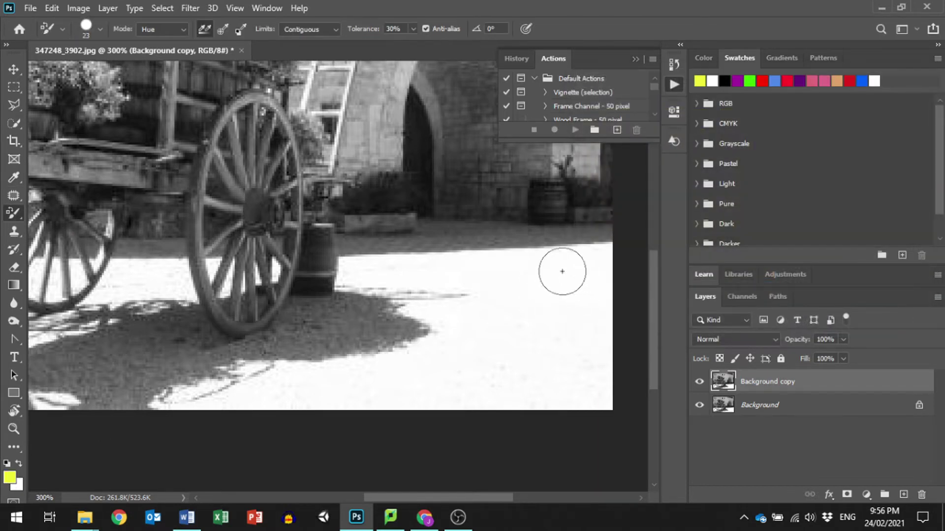
# Check which colour mode the image uses
pyautogui.rightClick(16, 216)
pyautogui.click(78, 8)
pyautogui.moveTo(88, 23)
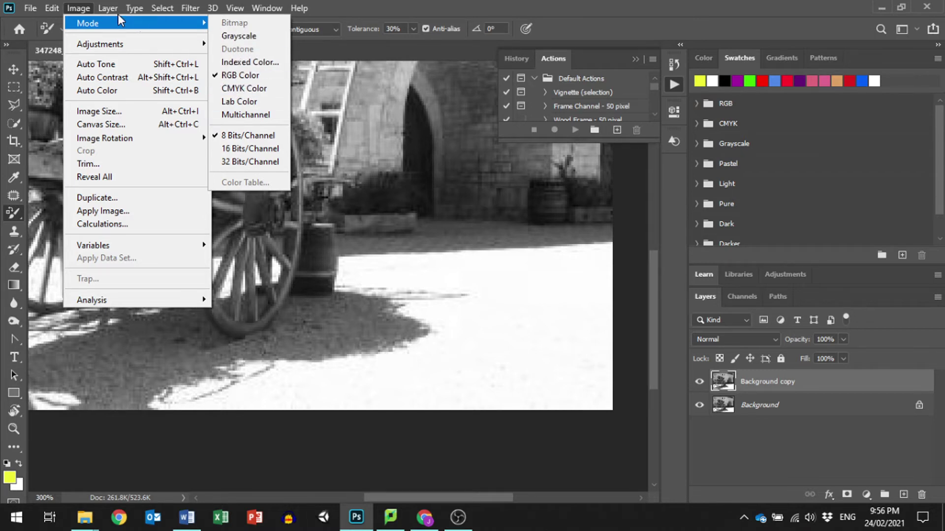
pyautogui.click(53, 9)
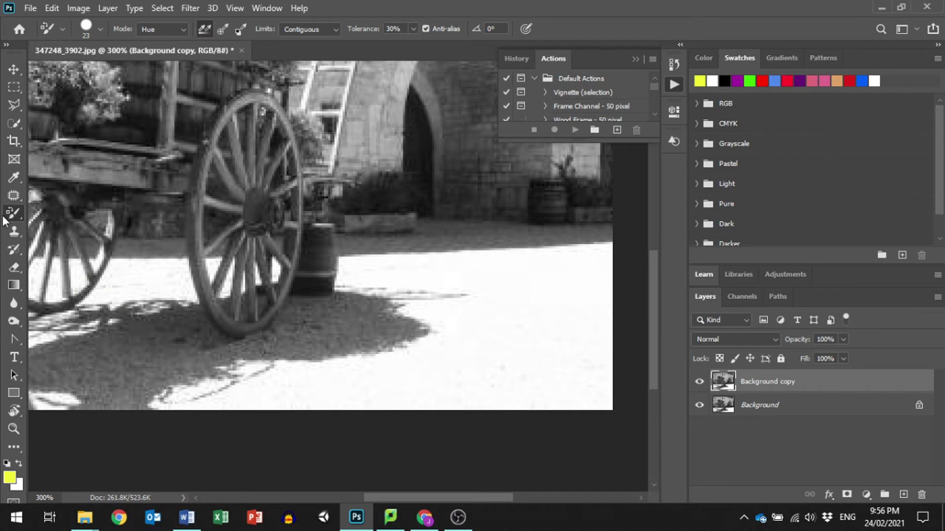
# Switch to the Brush Tool and set its blending mode to Color
pyautogui.rightClick(16, 214)
pyautogui.click(84, 218)
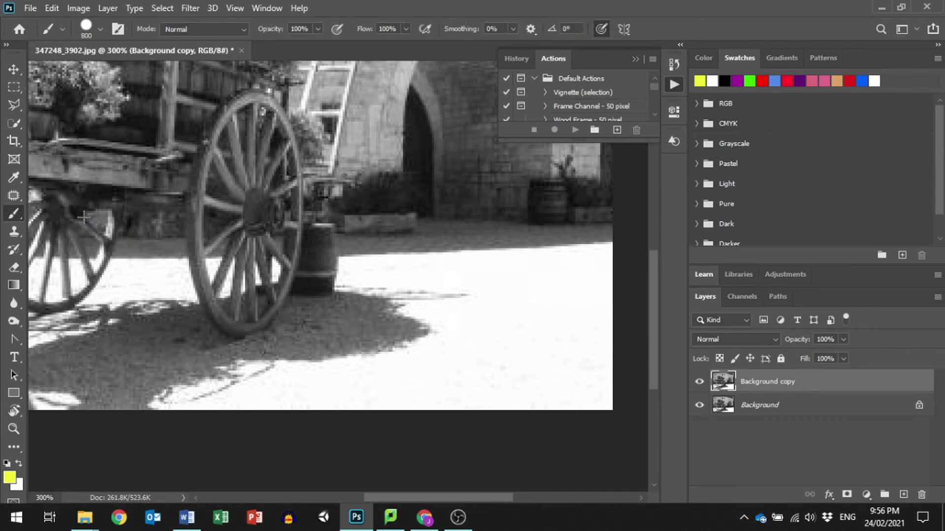
pyautogui.click(244, 30)
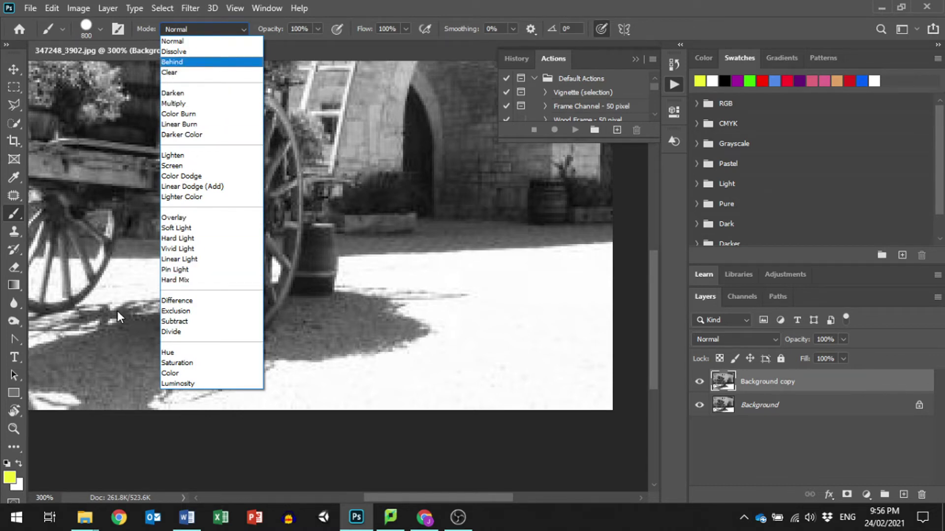
pyautogui.click(170, 373)
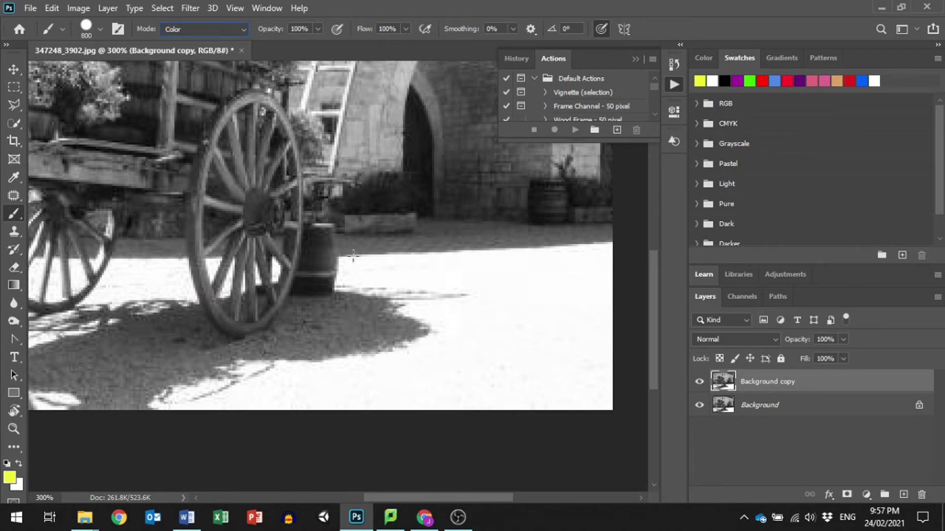
# Undo a trial dab made with the oversized brush, then paint the ground around the front wheel yellow using a much smaller brush
pyautogui.click(596, 325)
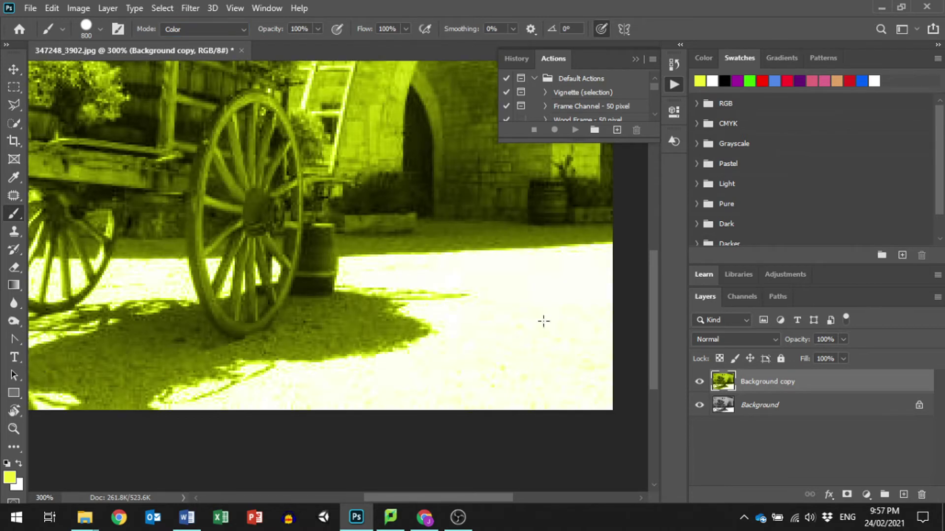
pyautogui.hotkey('ctrl', 'z')
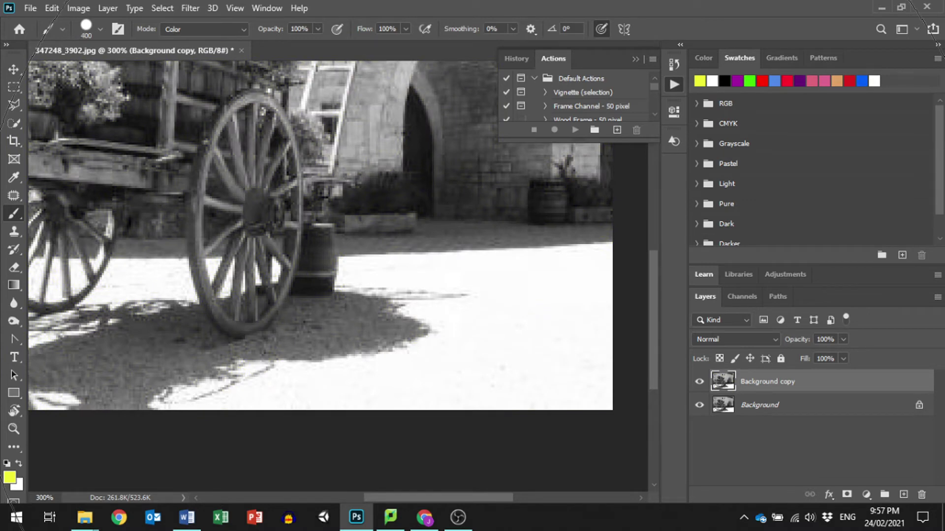
pyautogui.press('[')
pyautogui.press('[')
pyautogui.press('[')
pyautogui.press('[')
pyautogui.press('[')
pyautogui.press('[')
pyautogui.press('[')
pyautogui.press('[')
pyautogui.press('[')
pyautogui.press('[')
pyautogui.press('[')
pyautogui.press('[')
pyautogui.press('[')
pyautogui.press('[')
pyautogui.press('[')
pyautogui.press('[')
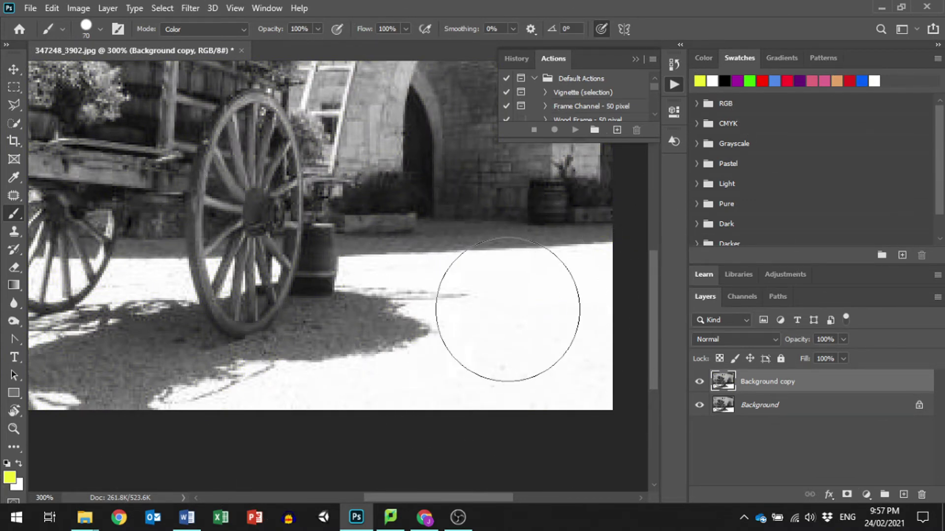
pyautogui.moveTo(602, 270)
pyautogui.mouseDown()
pyautogui.moveTo(457, 269)
pyautogui.moveTo(396, 327)
pyautogui.moveTo(327, 339)
pyautogui.moveTo(247, 392)
pyautogui.moveTo(197, 390)
pyautogui.moveTo(152, 334)
pyautogui.moveTo(105, 369)
pyautogui.moveTo(80, 358)
pyautogui.moveTo(57, 365)
pyautogui.moveTo(77, 382)
pyautogui.moveTo(257, 395)
pyautogui.moveTo(527, 391)
pyautogui.moveTo(595, 343)
pyautogui.moveTo(522, 317)
pyautogui.moveTo(434, 305)
pyautogui.moveTo(394, 278)
pyautogui.moveTo(441, 286)
pyautogui.moveTo(441, 268)
pyautogui.moveTo(484, 299)
pyautogui.moveTo(488, 318)
pyautogui.moveTo(391, 314)
pyautogui.mouseUp()
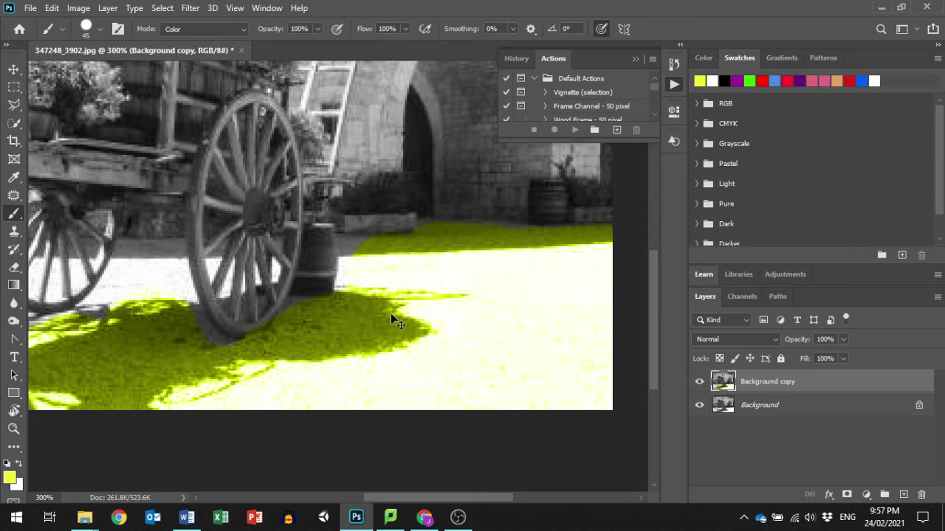
# Select the upper mass of flowers on the cart with the Quick Selection Tool
pyautogui.hotkey('ctrl', '-')
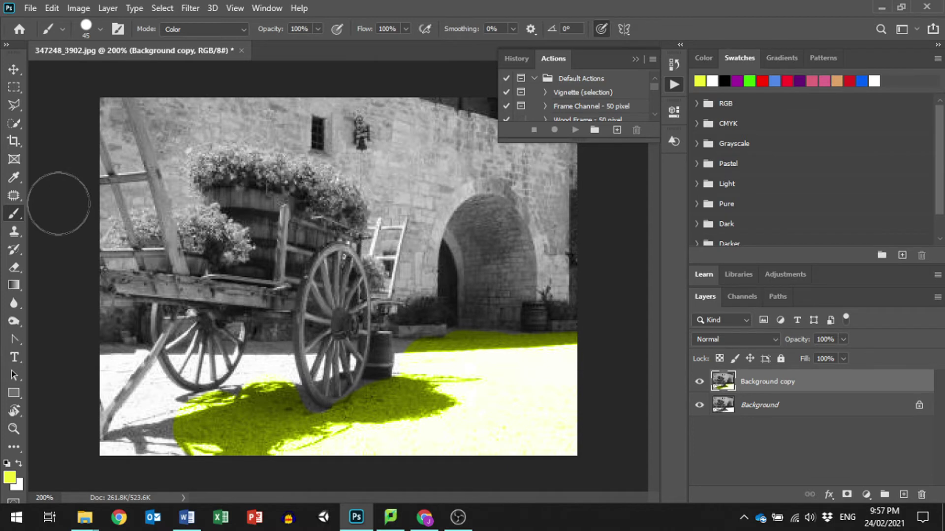
pyautogui.click(13, 124)
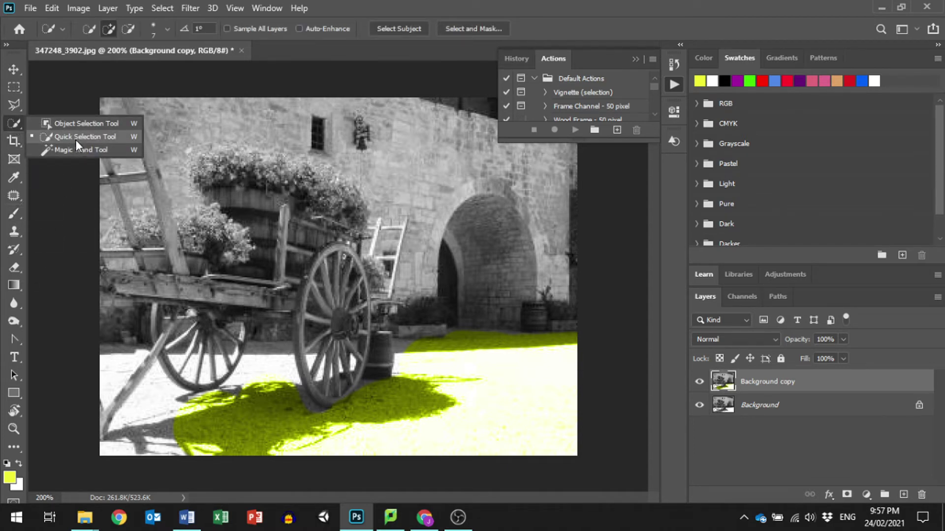
pyautogui.click(76, 140)
pyautogui.click(12, 107)
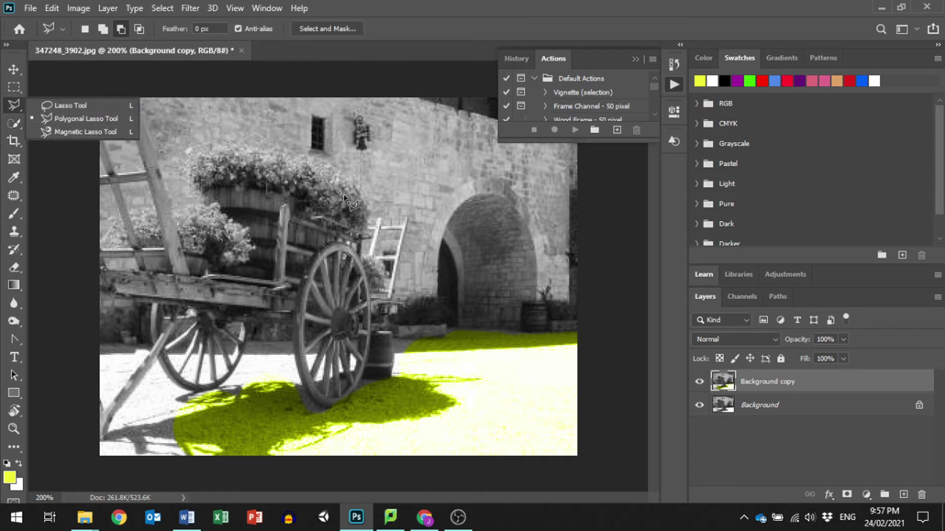
pyautogui.click(13, 123)
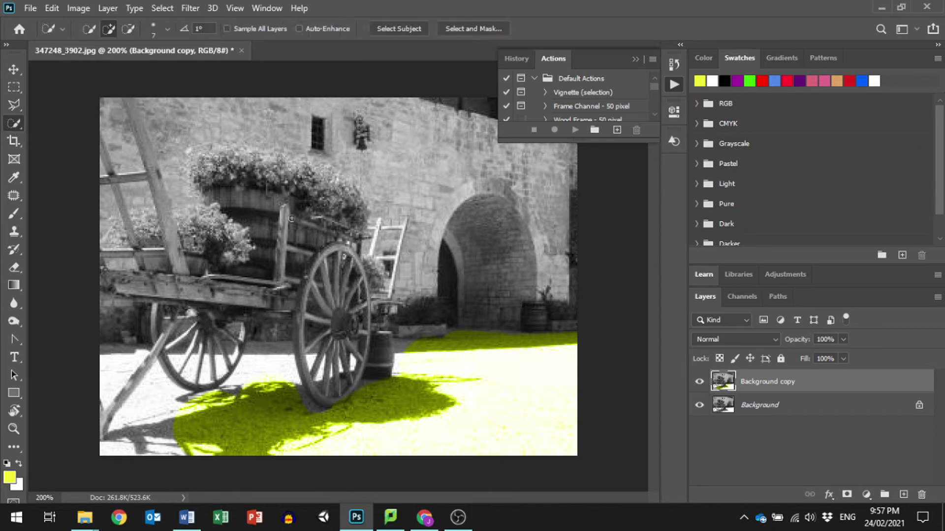
pyautogui.moveTo(212, 174)
pyautogui.mouseDown()
pyautogui.moveTo(219, 165)
pyautogui.moveTo(266, 165)
pyautogui.moveTo(340, 194)
pyautogui.moveTo(368, 230)
pyautogui.moveTo(295, 186)
pyautogui.moveTo(234, 176)
pyautogui.moveTo(249, 156)
pyautogui.moveTo(307, 169)
pyautogui.moveTo(341, 196)
pyautogui.mouseUp()
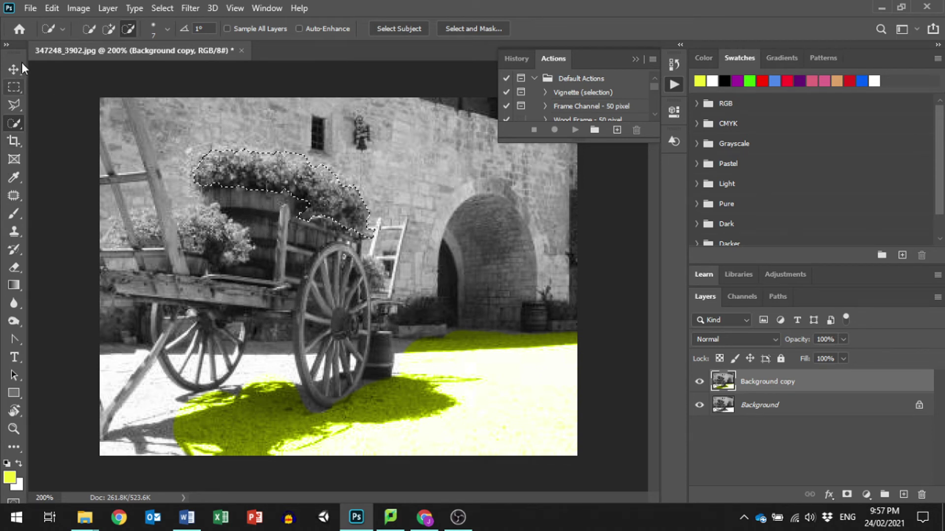
# Switch to the Brush Tool and set the foreground colour to light green, hex 6ed86e
pyautogui.click(11, 212)
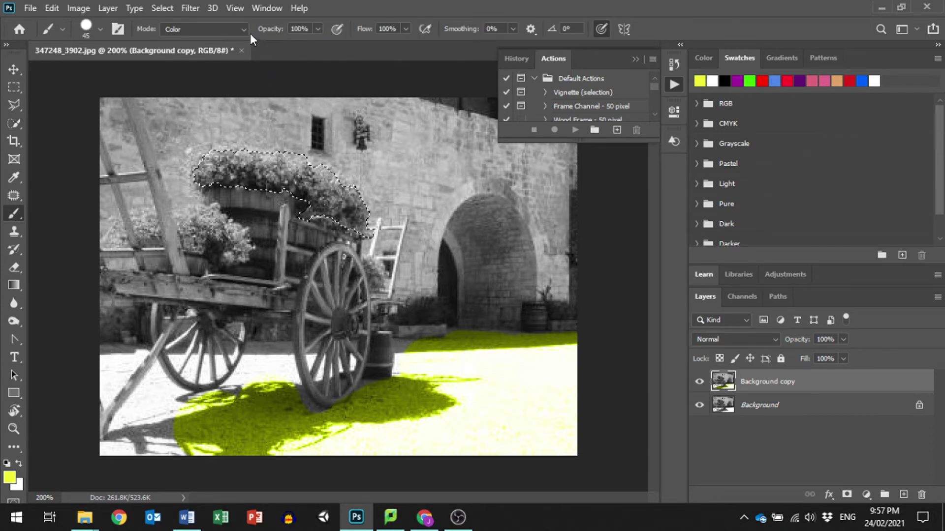
pyautogui.click(10, 476)
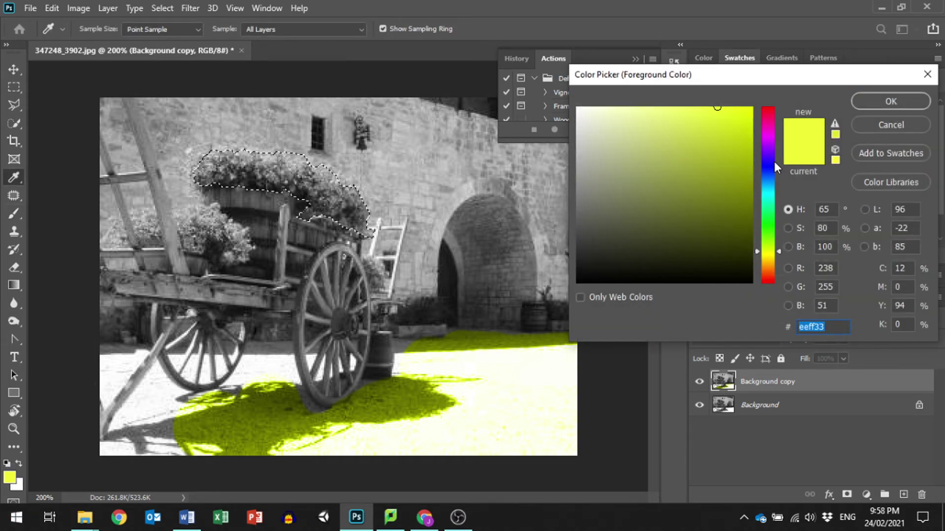
pyautogui.moveTo(773, 232); pyautogui.dragTo(771, 225)
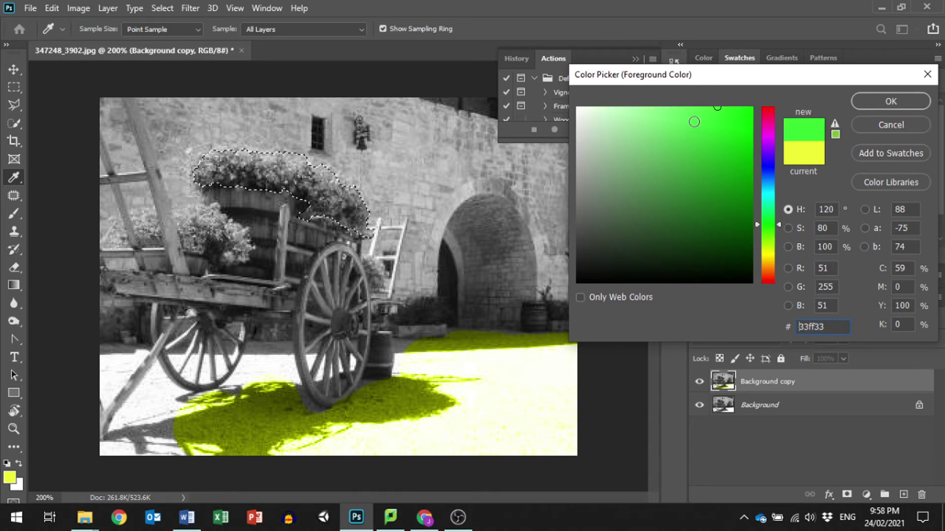
pyautogui.click(701, 147)
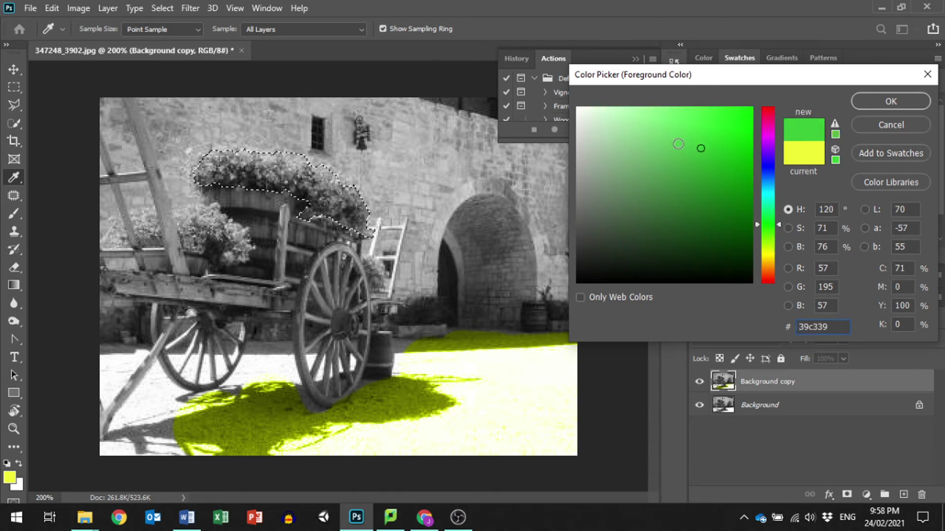
pyautogui.click(681, 171)
pyautogui.click(625, 232)
pyautogui.click(718, 235)
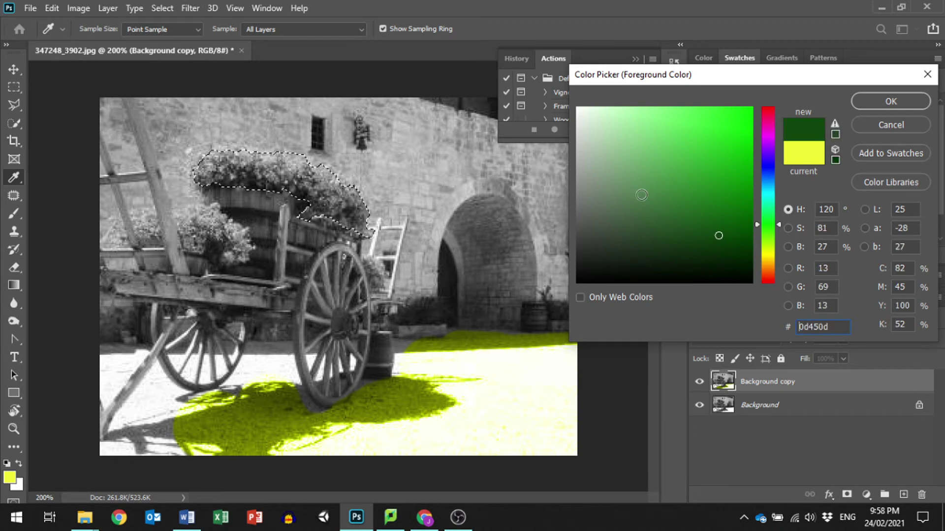
pyautogui.click(608, 132)
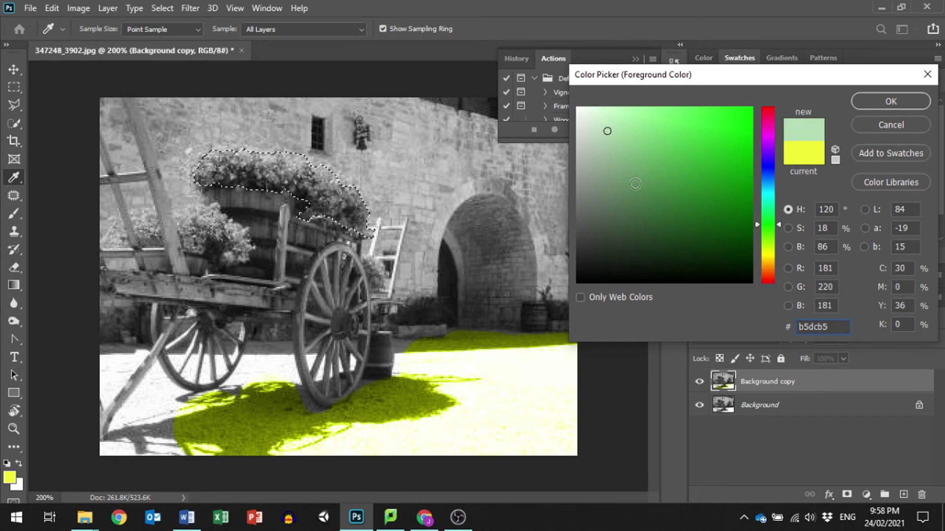
pyautogui.click(635, 184)
pyautogui.click(666, 160)
pyautogui.click(663, 134)
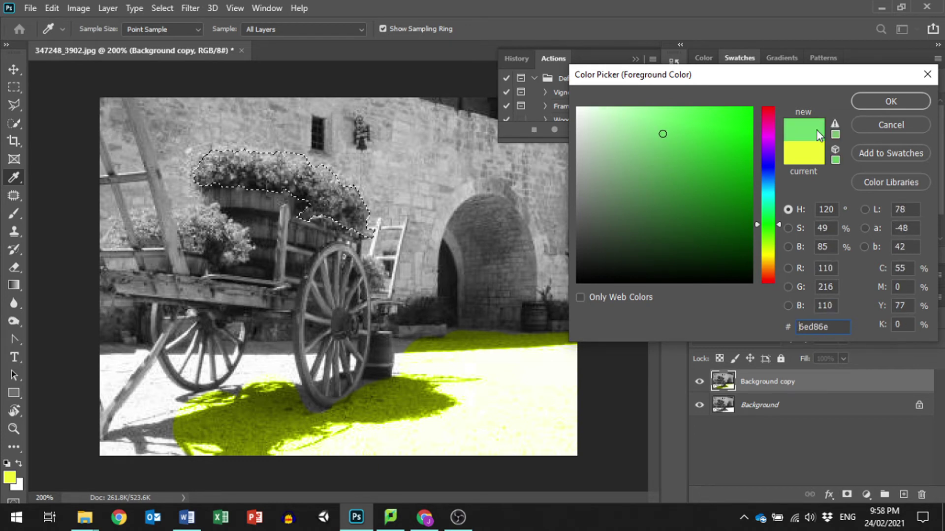
pyautogui.click(885, 105)
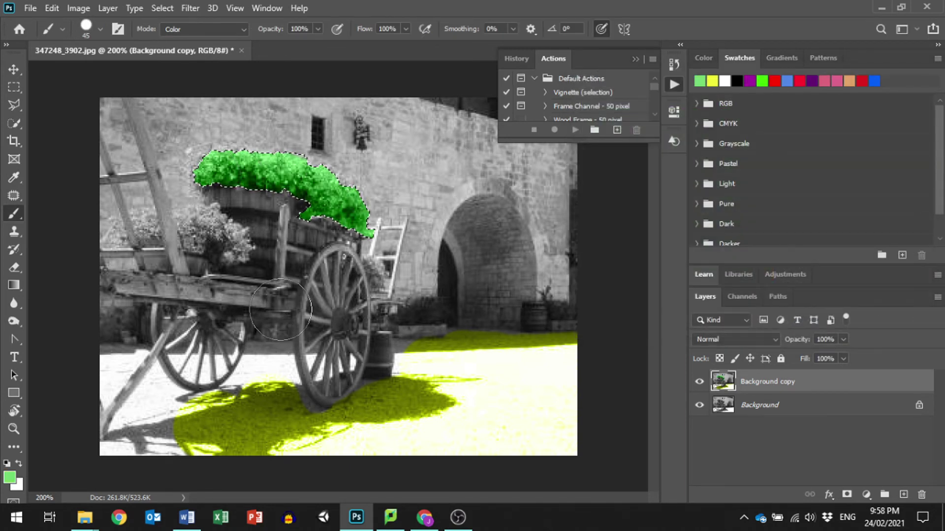
# Undo the full-strength green painting on the selected flowers, then repaint them green at 26% brush opacity
pyautogui.click(52, 8)
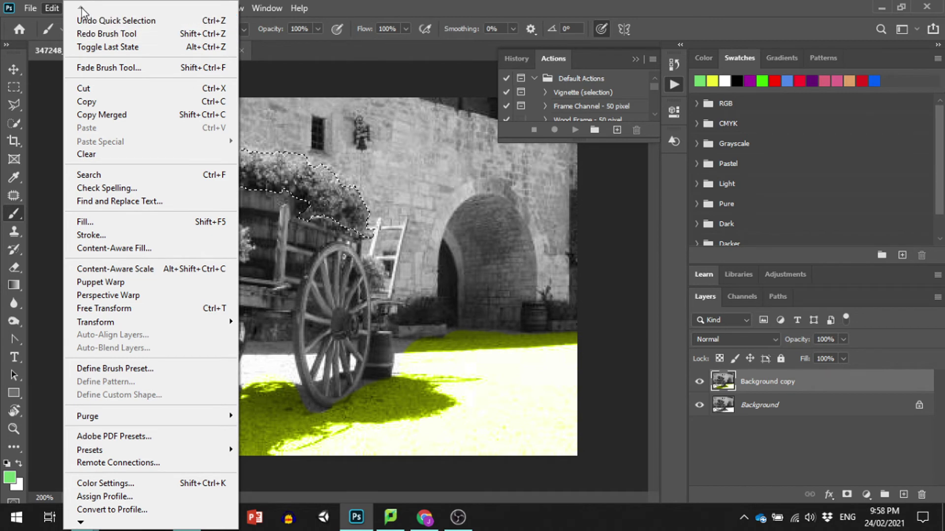
pyautogui.click(55, 9)
pyautogui.click(318, 29)
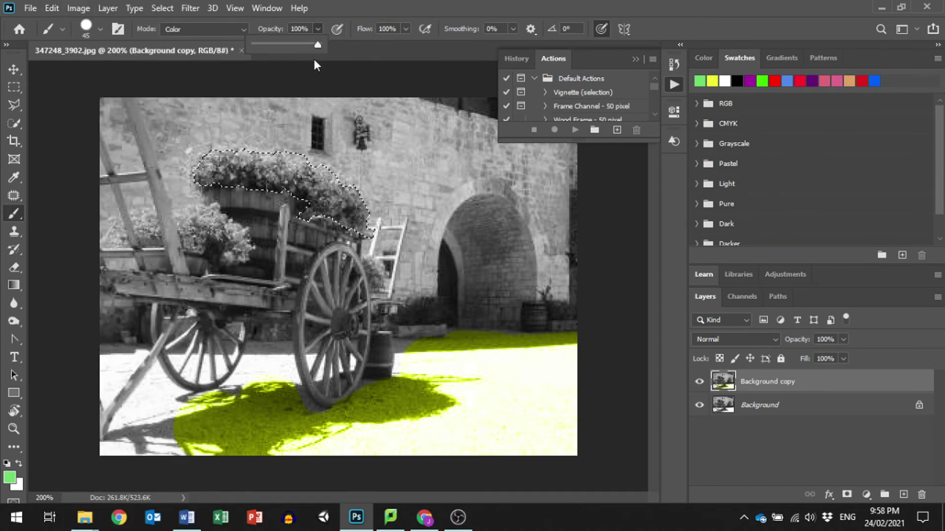
pyautogui.click(270, 45)
pyautogui.moveTo(240, 168)
pyautogui.mouseDown()
pyautogui.moveTo(354, 207)
pyautogui.moveTo(252, 181)
pyautogui.mouseUp()
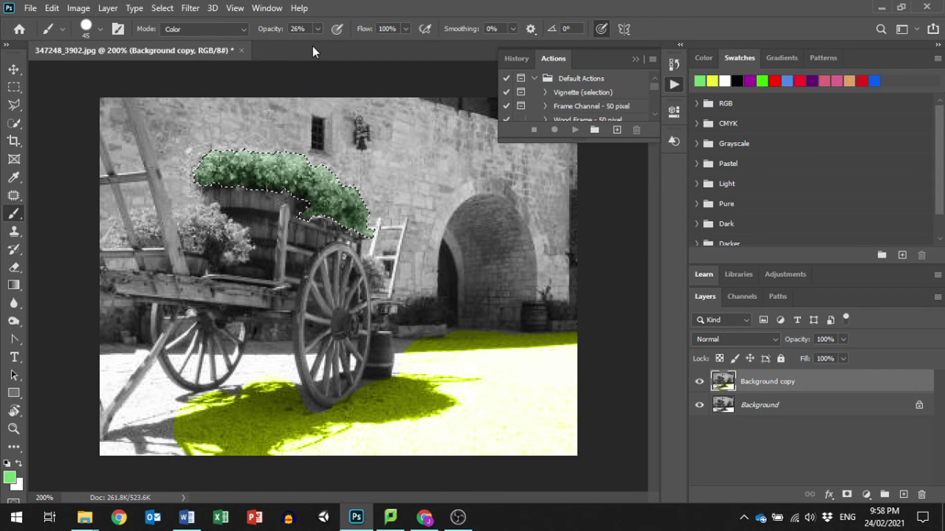
# Raise the brush opacity to 52% and paint over the selected flowers again for a stronger green
pyautogui.click(318, 28)
pyautogui.click(335, 45)
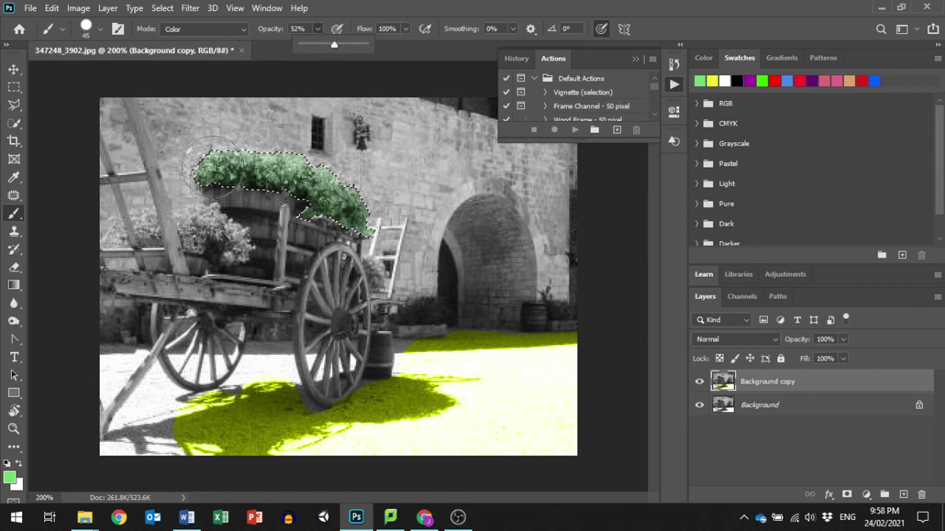
pyautogui.moveTo(366, 216)
pyautogui.mouseDown()
pyautogui.moveTo(379, 192)
pyautogui.moveTo(344, 224)
pyautogui.moveTo(359, 244)
pyautogui.mouseUp()
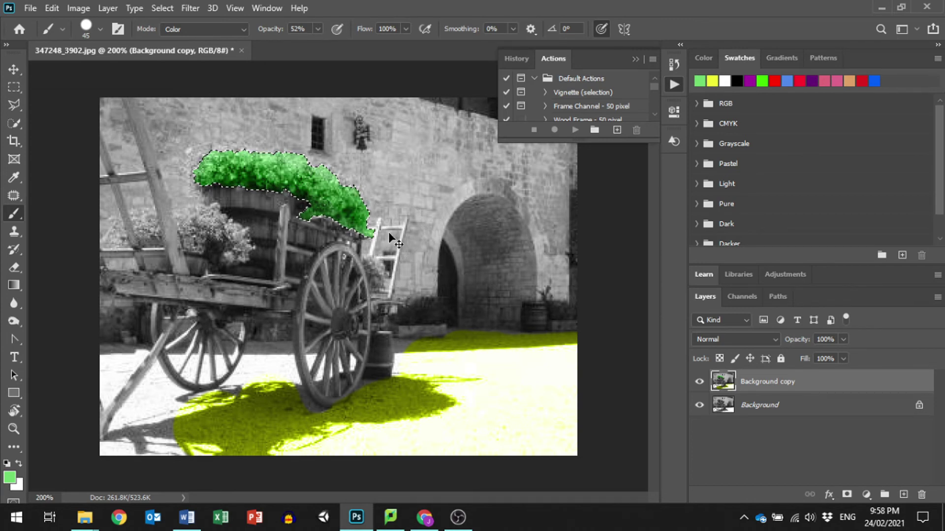
# Toggle the last brush stroke on the flowers off and on to compare, ending with it applied
pyautogui.click(55, 8)
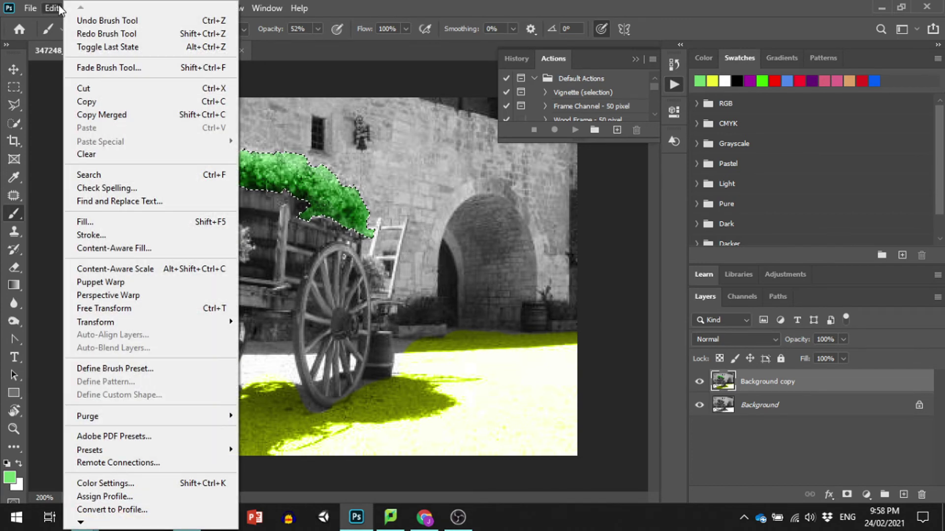
pyautogui.click(90, 46)
pyautogui.click(78, 8)
pyautogui.moveTo(52, 8)
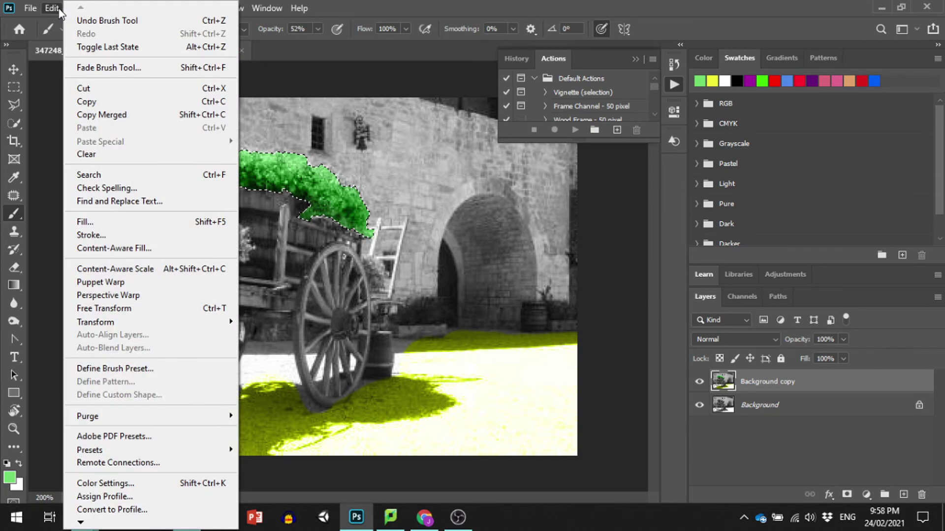
pyautogui.click(78, 47)
pyautogui.click(51, 8)
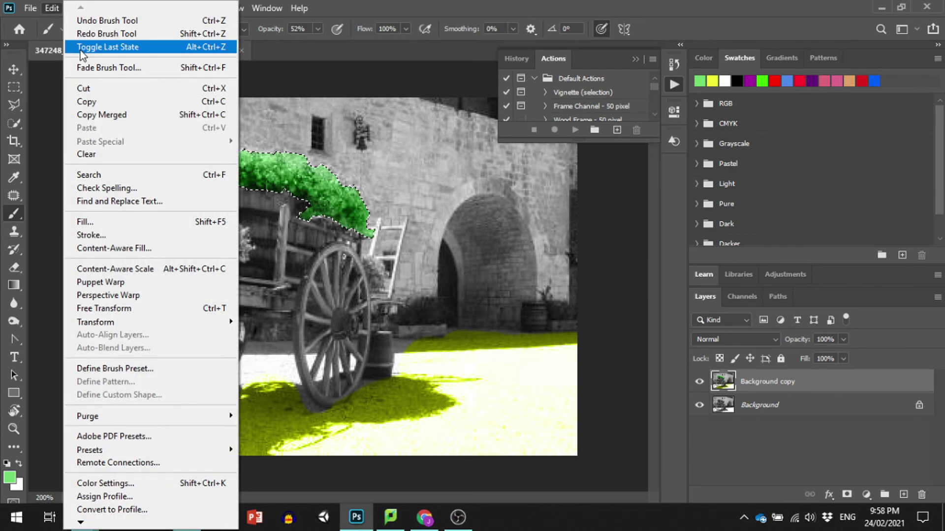
pyautogui.click(78, 46)
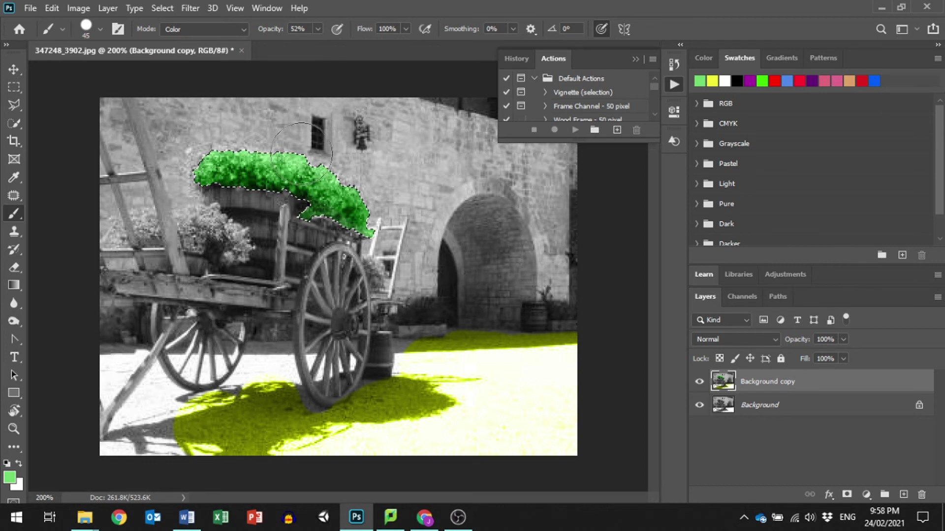
# Set the brush to 1% opacity and size 15, then deselect the flowers
pyautogui.click(317, 29)
pyautogui.moveTo(290, 45)
pyautogui.mouseDown()
pyautogui.moveTo(285, 111)
pyautogui.moveTo(231, 156)
pyautogui.mouseUp()
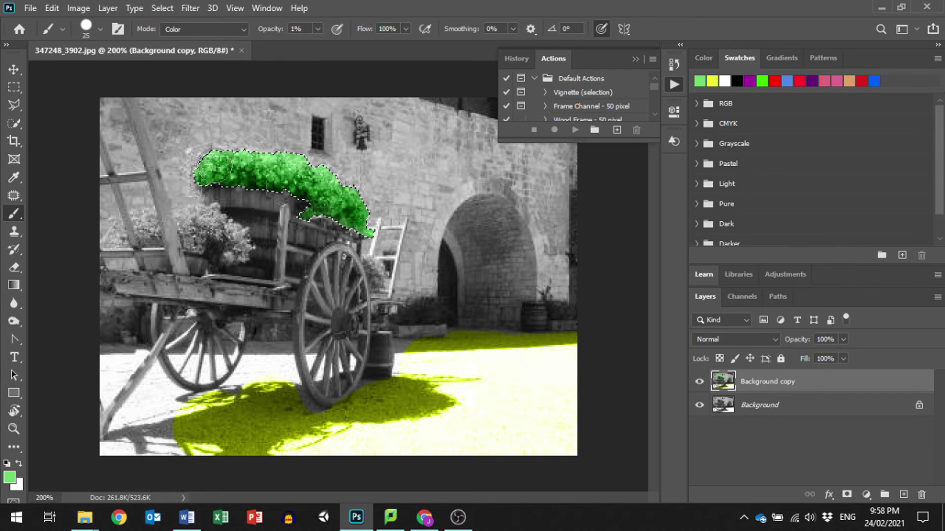
pyautogui.press('[')
pyautogui.press('[')
pyautogui.press('[')
pyautogui.press('[')
pyautogui.press('[')
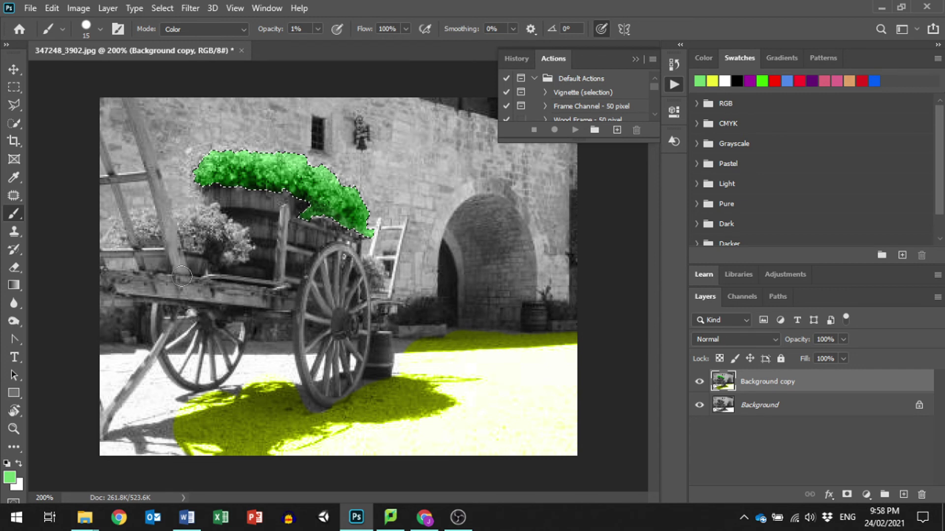
pyautogui.click(162, 7)
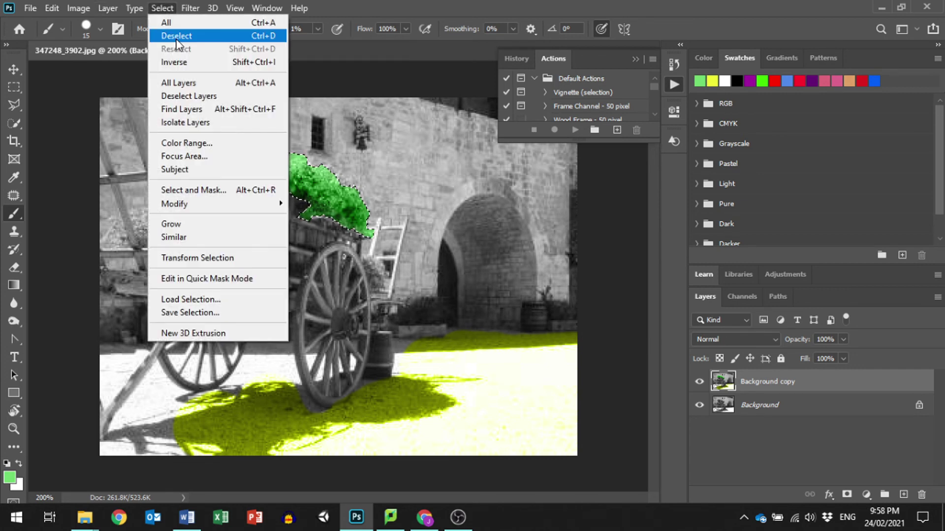
pyautogui.click(170, 36)
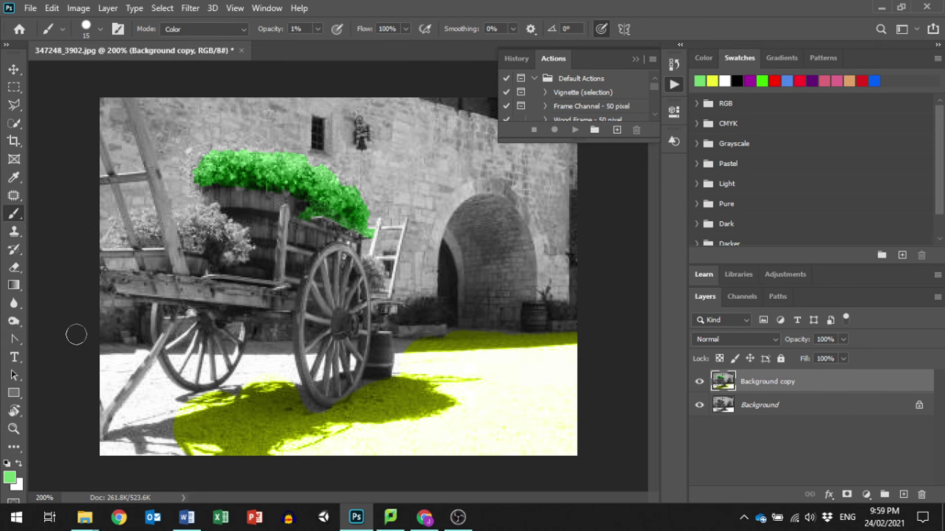
# Sample a bright yellow from the painted ground as the foreground colour with the Eyedropper Tool
pyautogui.click(14, 177)
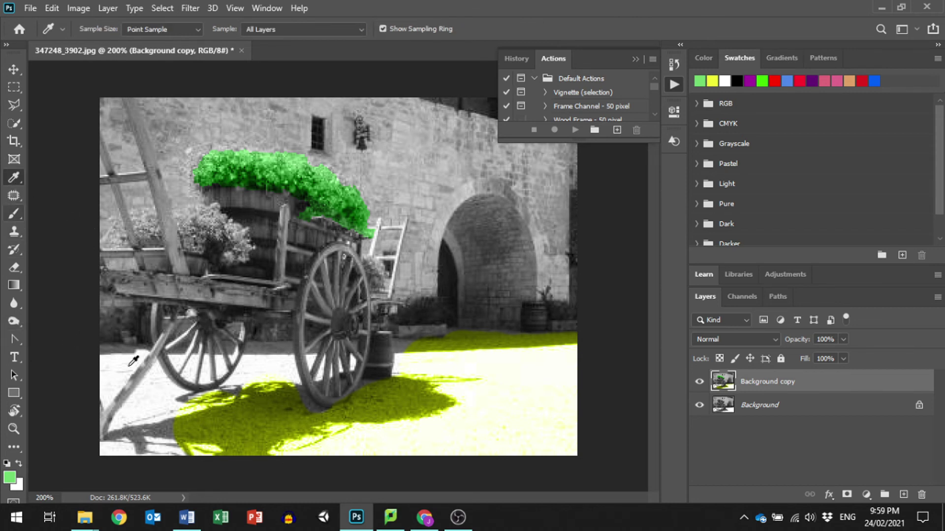
pyautogui.click(493, 344)
pyautogui.click(495, 366)
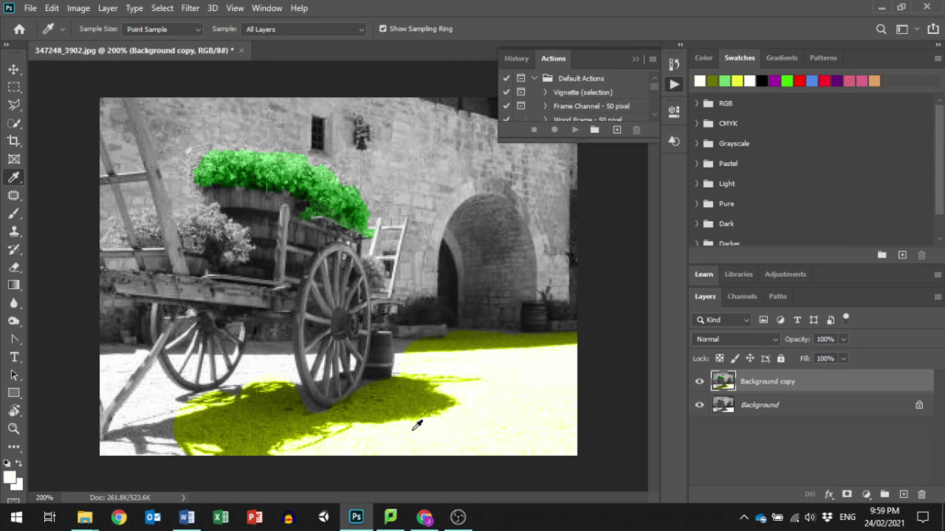
pyautogui.click(496, 334)
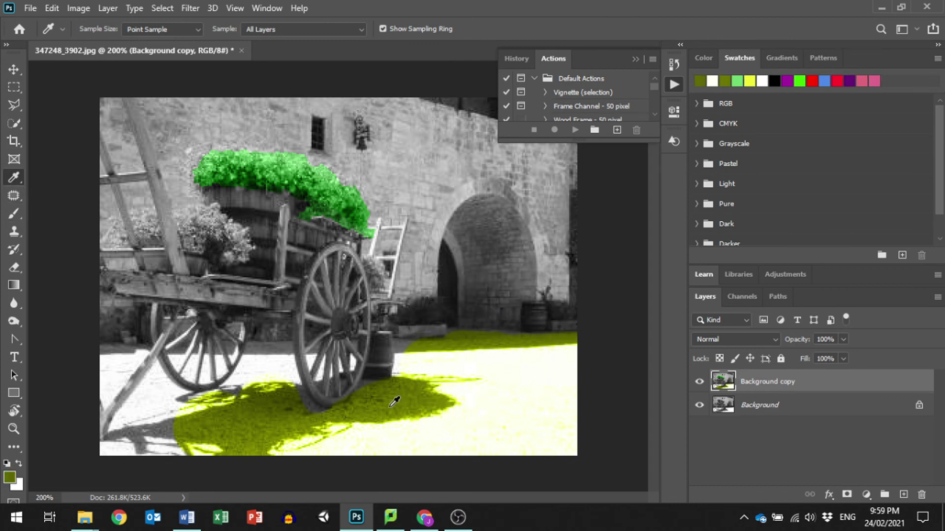
pyautogui.click(436, 388)
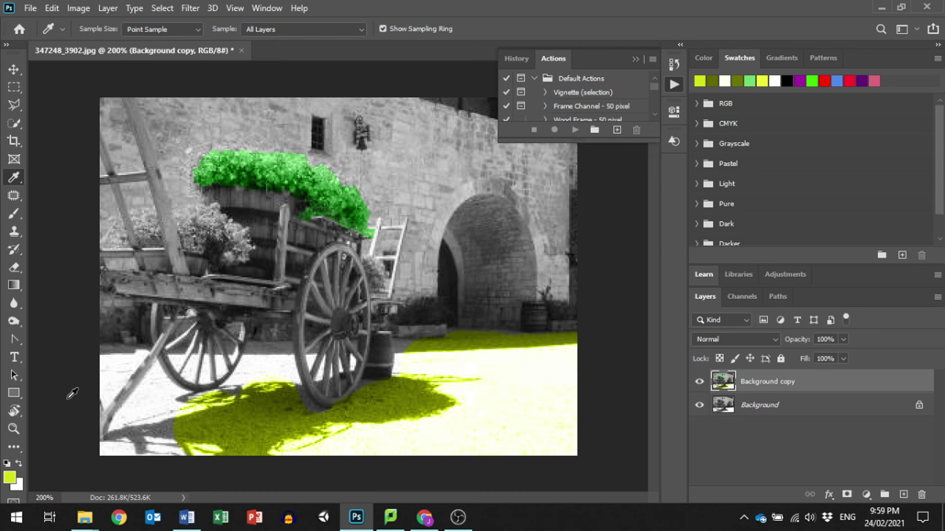
# Set the Brush Tool's opacity to 100% and paint the remaining ground around and behind the rear wheel yellow
pyautogui.click(16, 212)
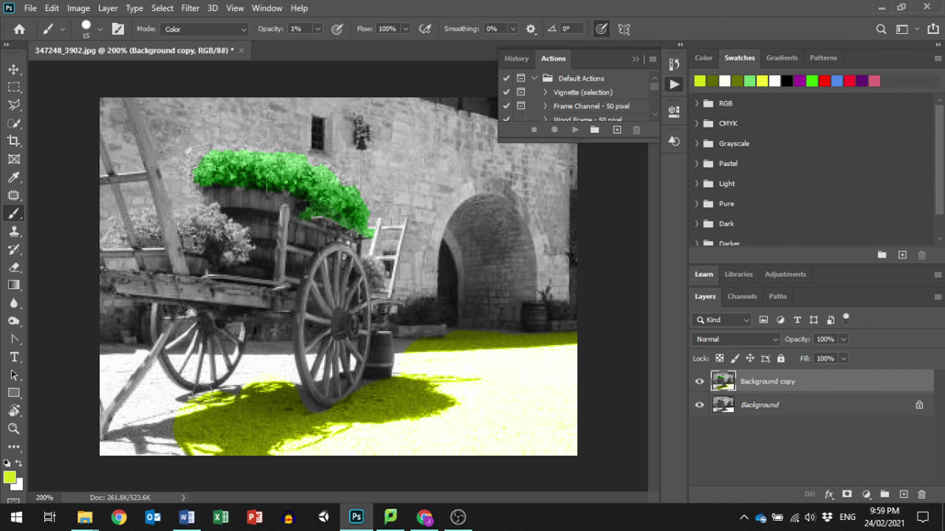
pyautogui.click(318, 30)
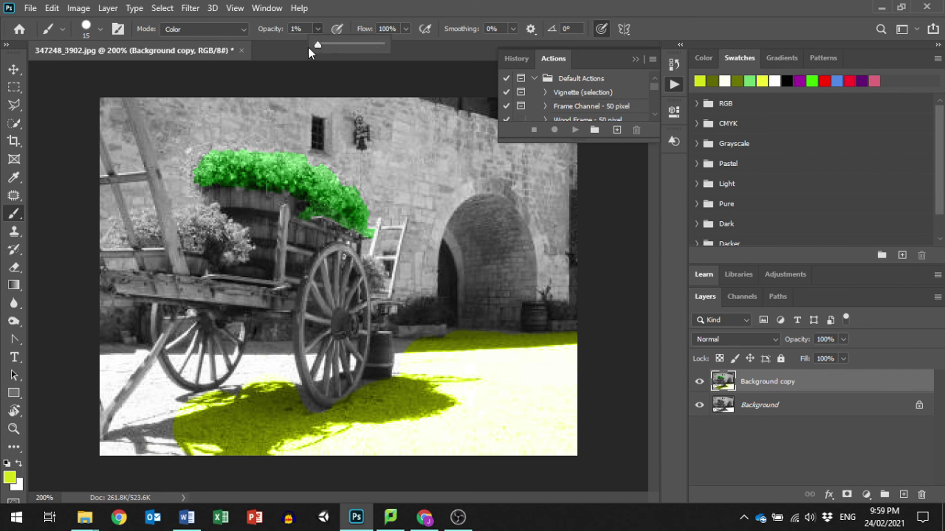
pyautogui.click(250, 364)
pyautogui.moveTo(281, 350)
pyautogui.mouseDown()
pyautogui.moveTo(303, 410)
pyautogui.moveTo(328, 420)
pyautogui.moveTo(246, 400)
pyautogui.moveTo(248, 376)
pyautogui.moveTo(228, 395)
pyautogui.moveTo(182, 404)
pyautogui.moveTo(154, 380)
pyautogui.moveTo(106, 461)
pyautogui.moveTo(201, 455)
pyautogui.moveTo(155, 455)
pyautogui.moveTo(180, 422)
pyautogui.moveTo(164, 405)
pyautogui.moveTo(163, 430)
pyautogui.moveTo(119, 365)
pyautogui.moveTo(127, 354)
pyautogui.moveTo(105, 384)
pyautogui.moveTo(102, 352)
pyautogui.moveTo(136, 352)
pyautogui.moveTo(112, 388)
pyautogui.mouseUp()
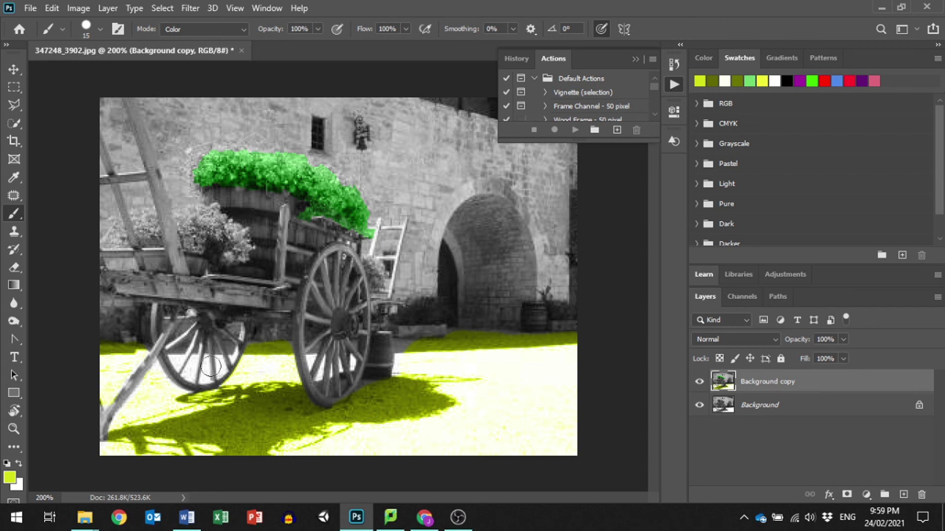